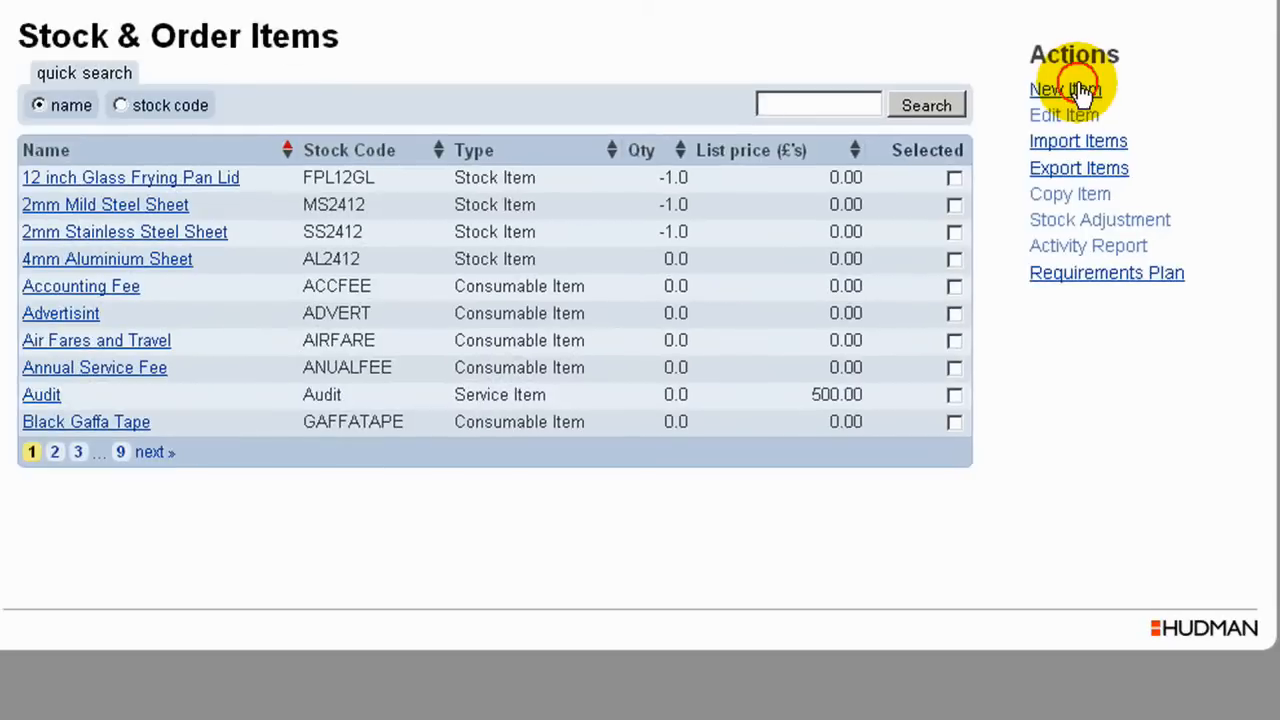
# Start a new stock item of type Service Item with short name TRAINFEE and name Training Fee.
pyautogui.click(882, 170)
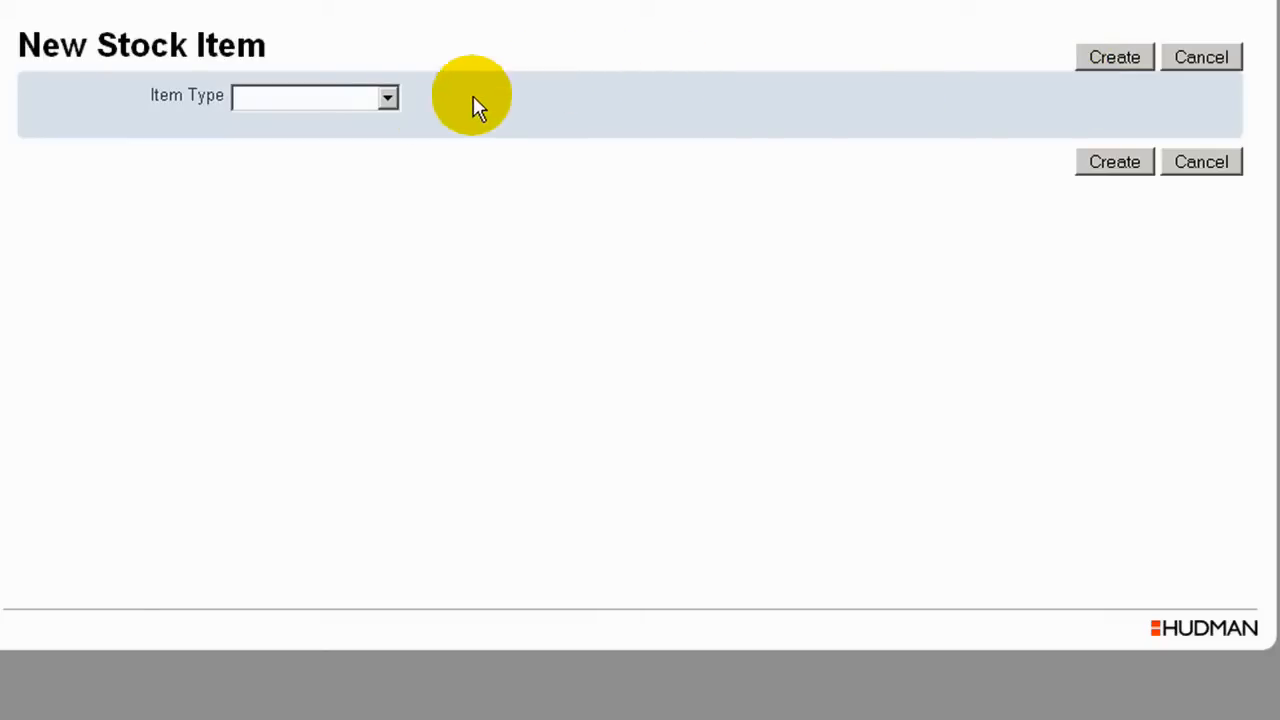
pyautogui.click(386, 100)
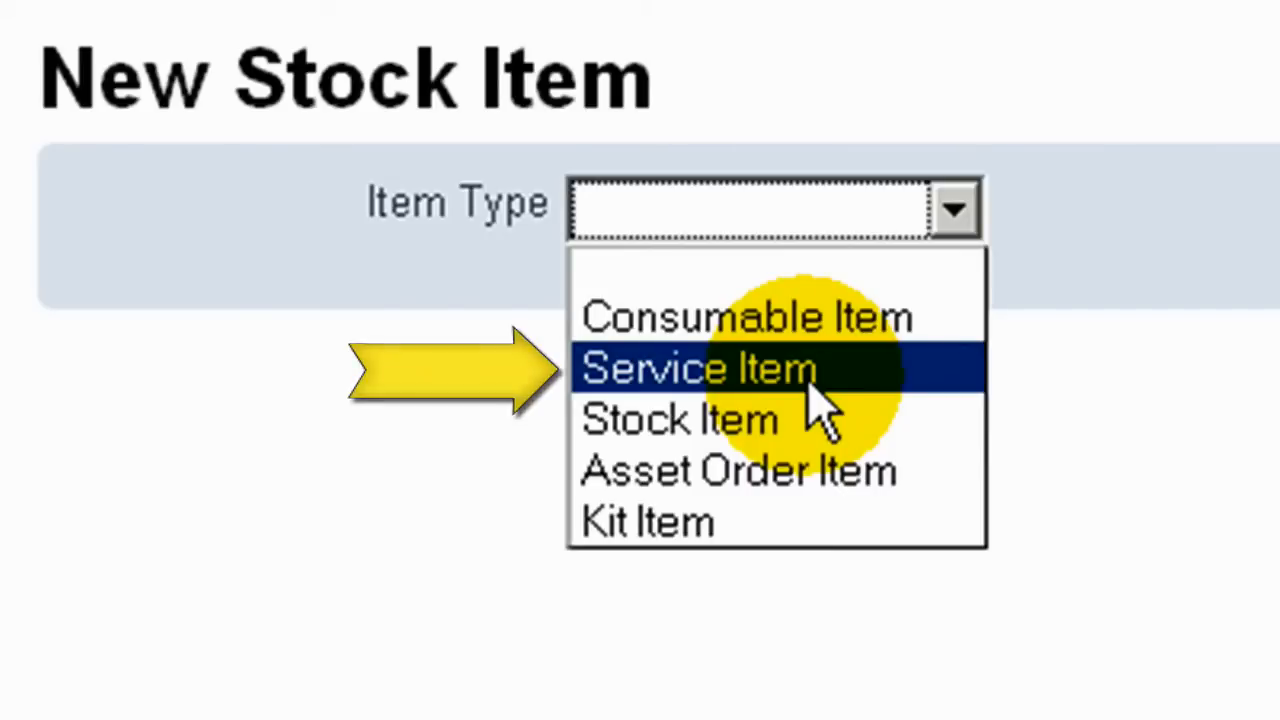
pyautogui.click(812, 385)
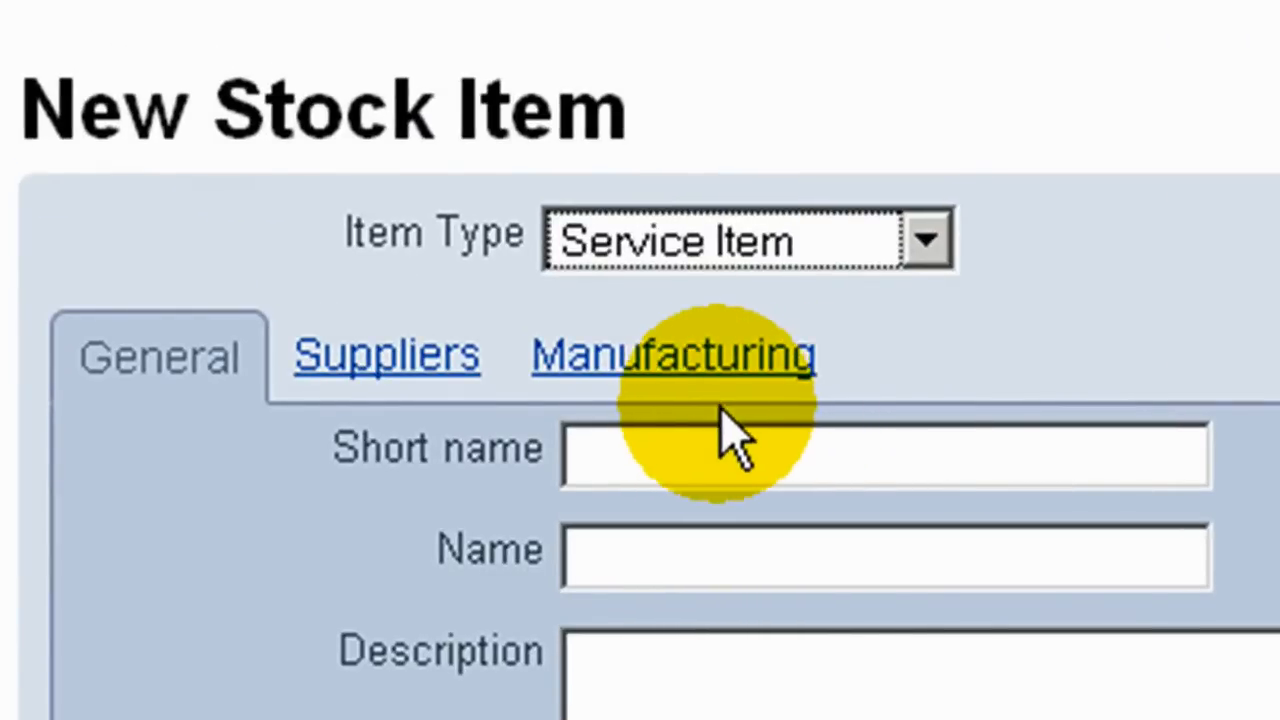
pyautogui.click(707, 450)
pyautogui.write('TRAINEEE')
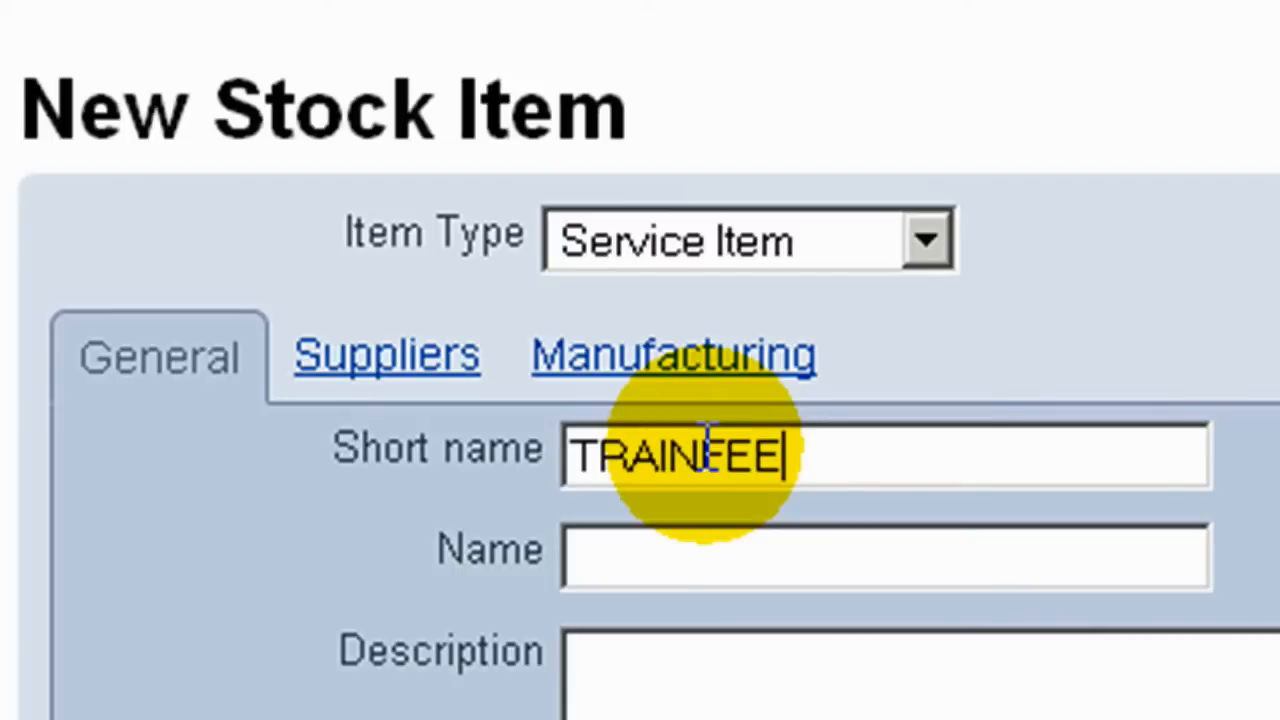
pyautogui.click(700, 560)
pyautogui.write('Training Fee')
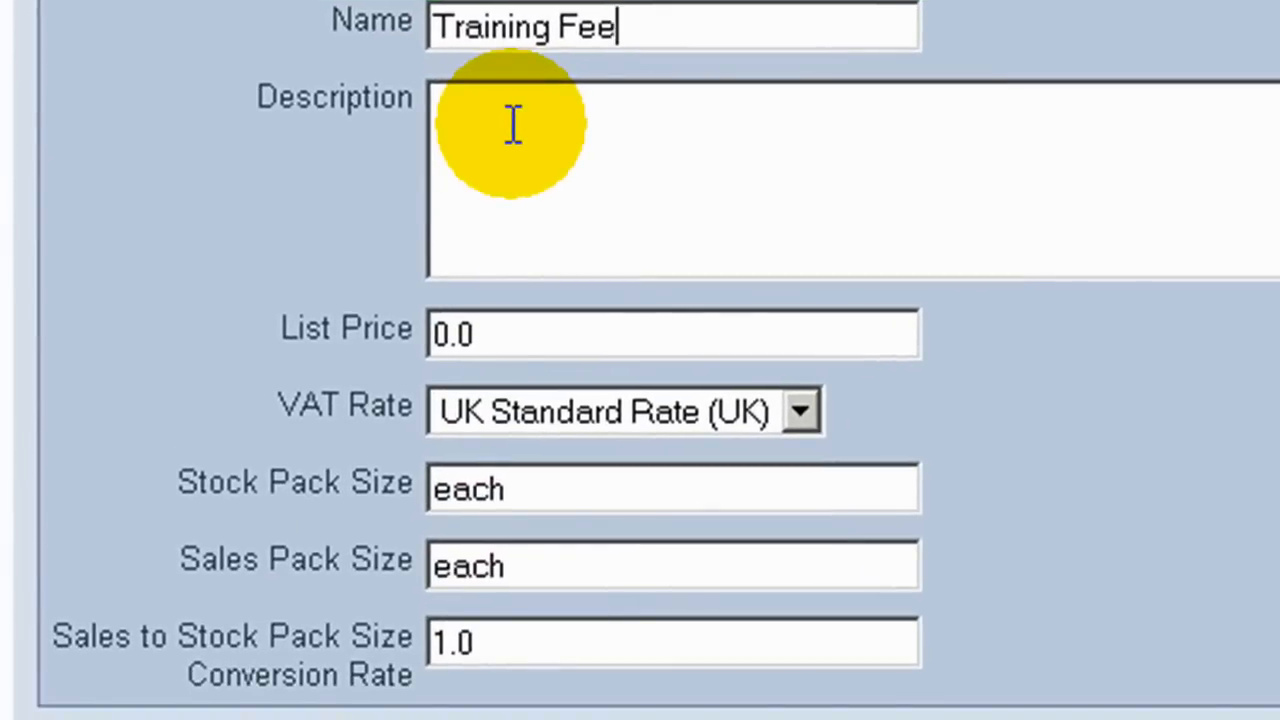
# Set the item's list price to 500 and its sales pack size to day.
pyautogui.click(513, 124)
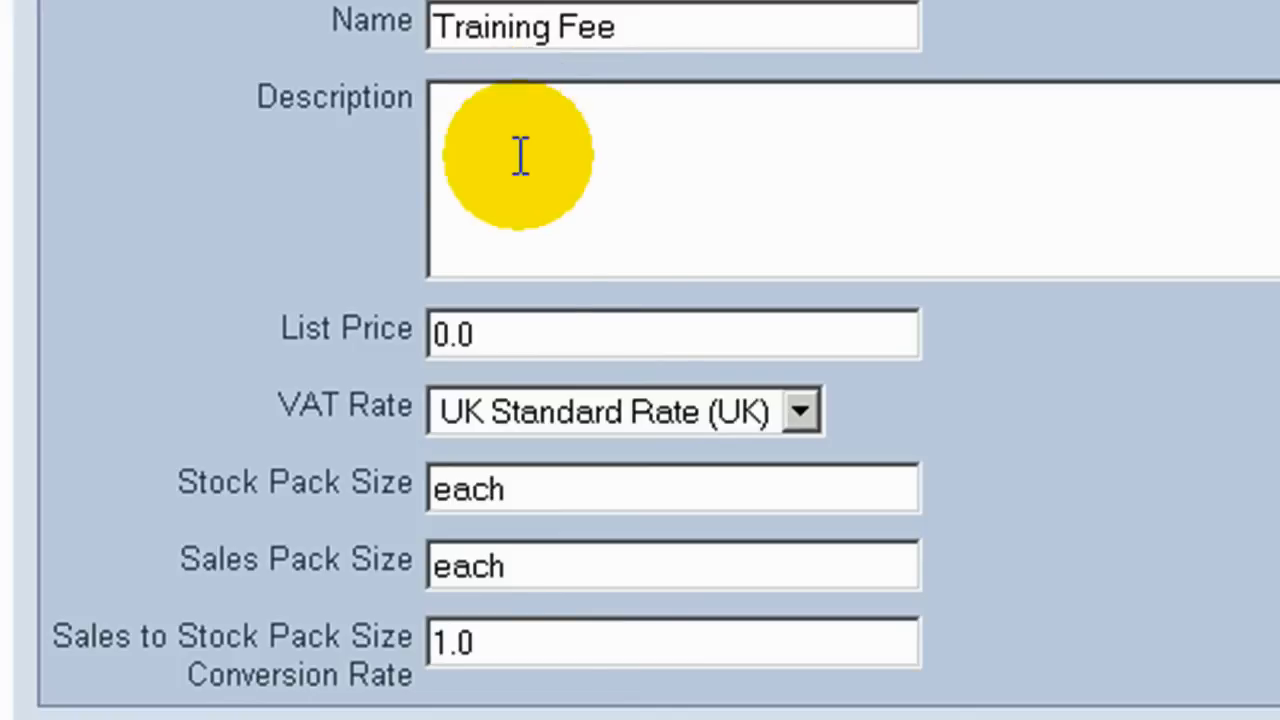
pyautogui.click(507, 331)
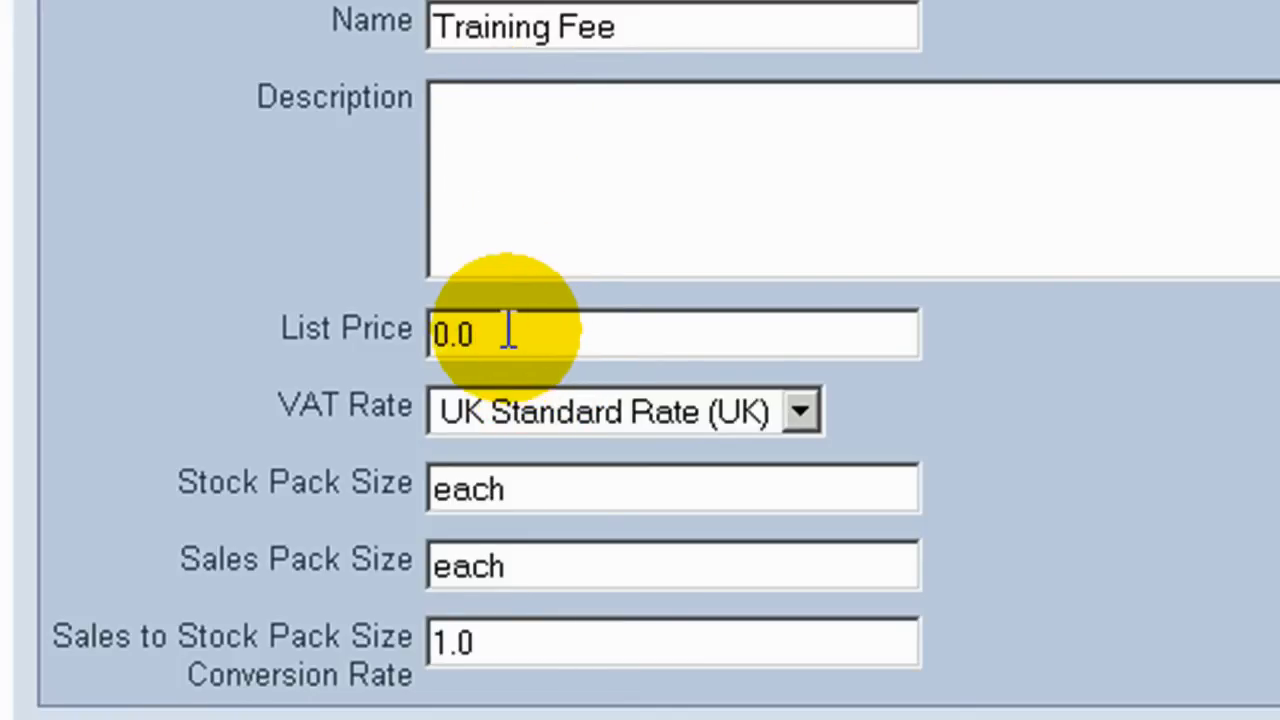
pyautogui.moveTo(507, 331); pyautogui.dragTo(386, 323)
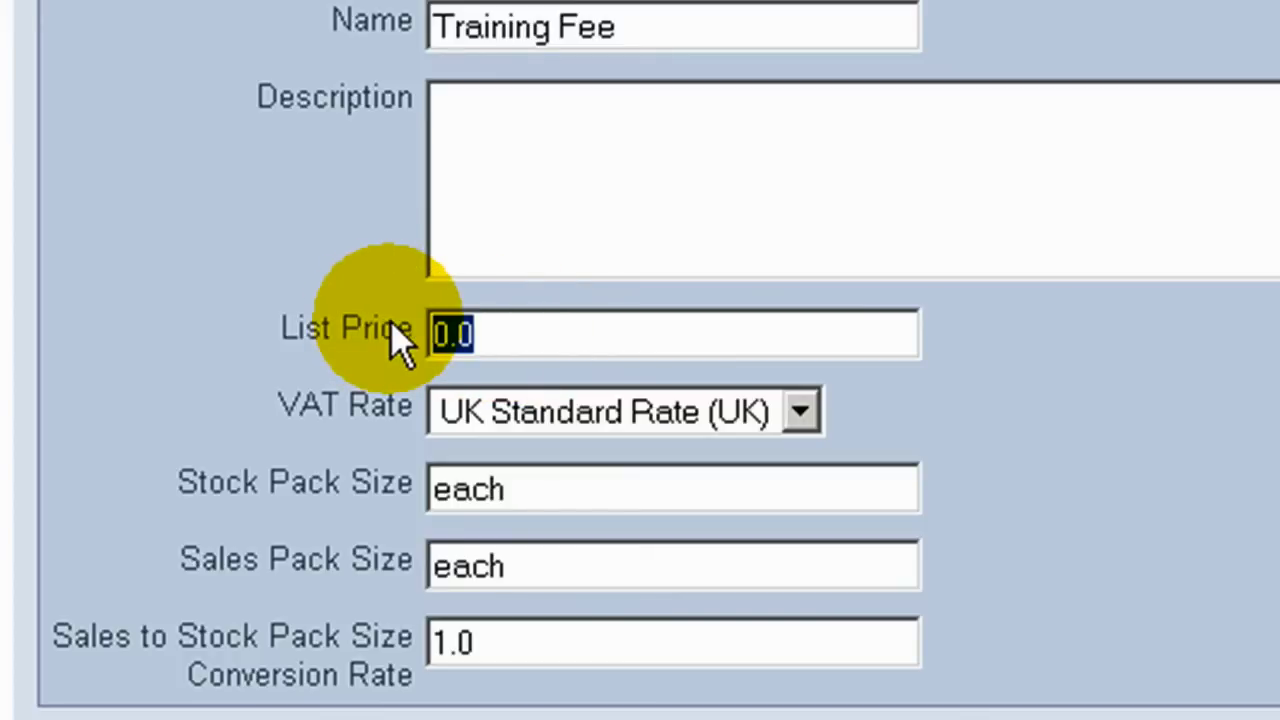
pyautogui.write('500')
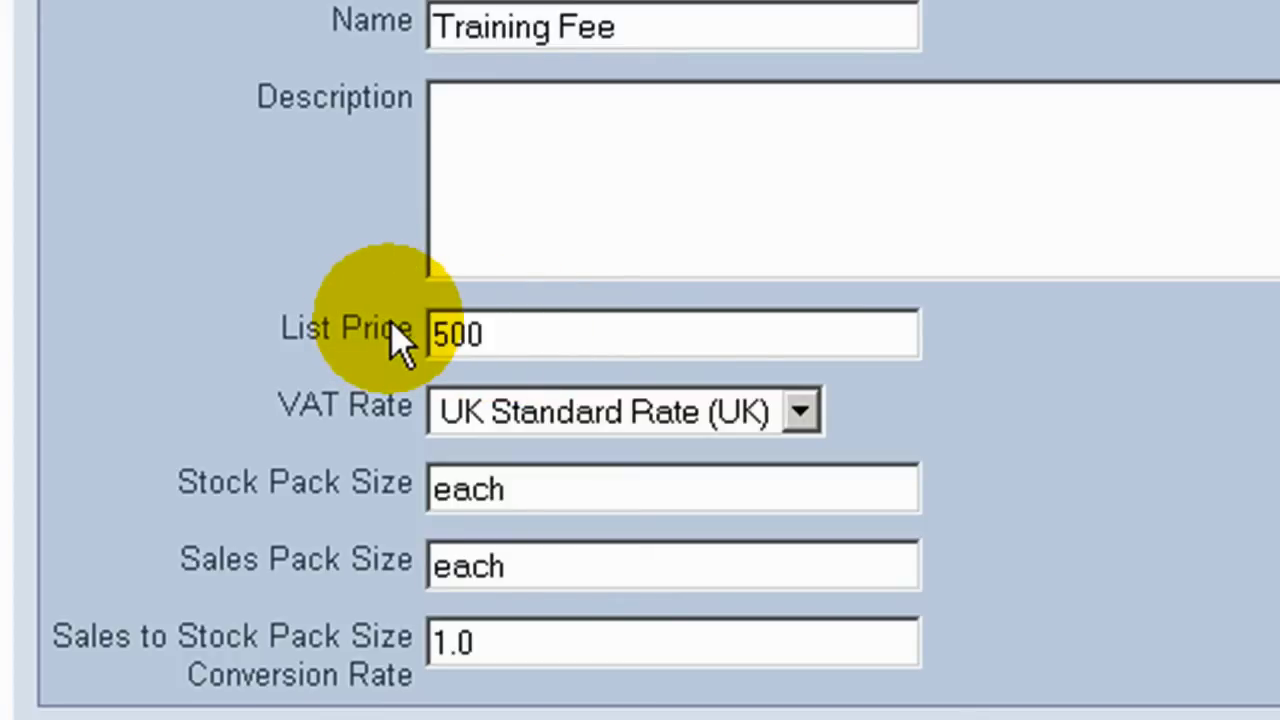
pyautogui.click(722, 432)
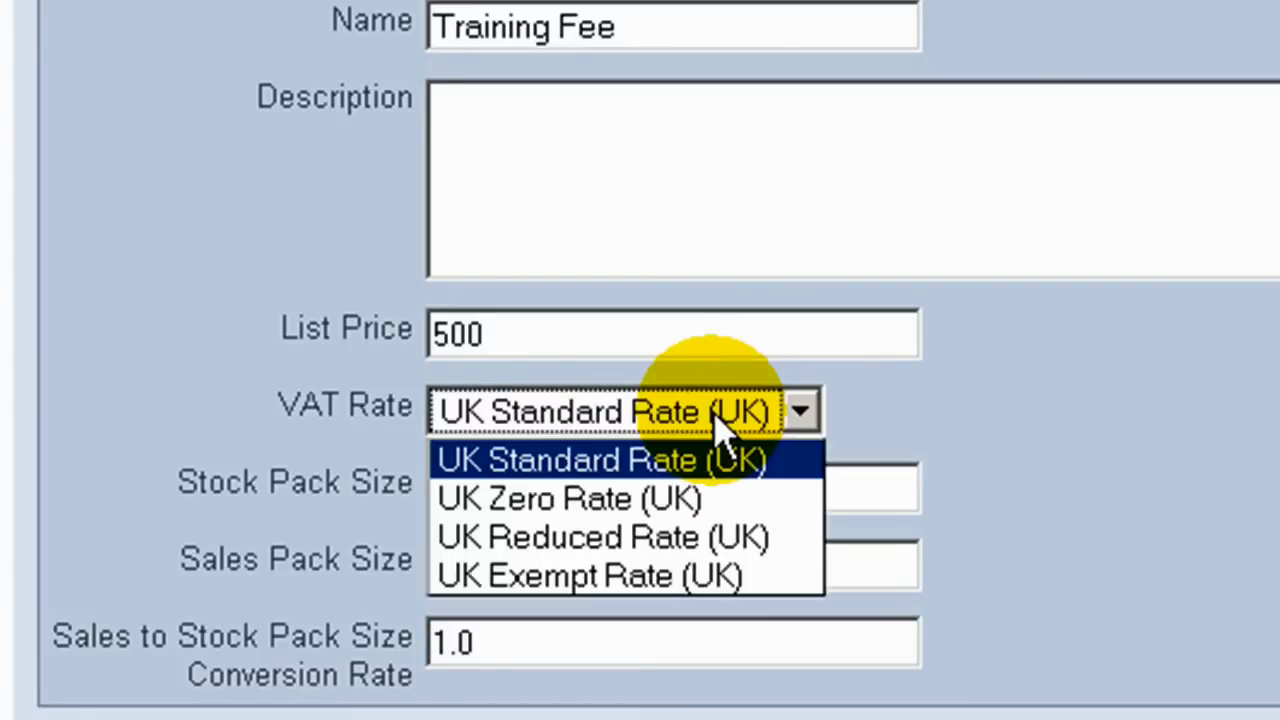
pyautogui.click(715, 414)
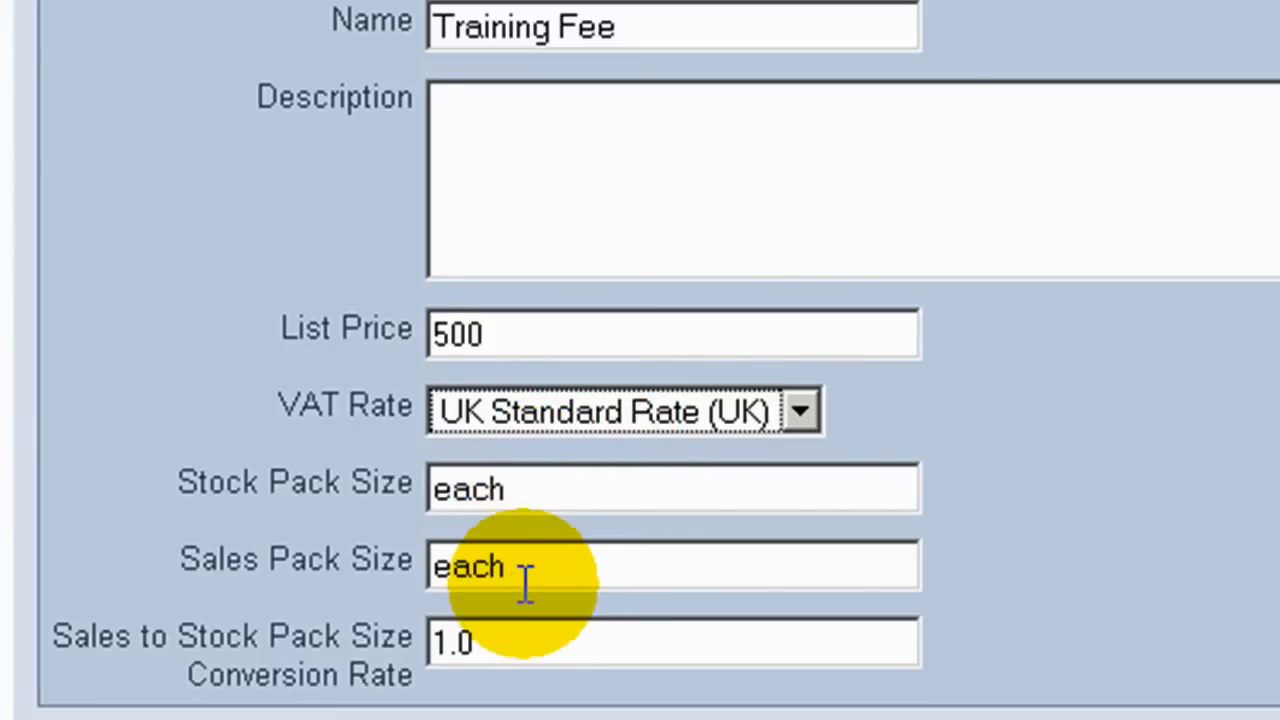
pyautogui.moveTo(527, 577); pyautogui.dragTo(400, 563)
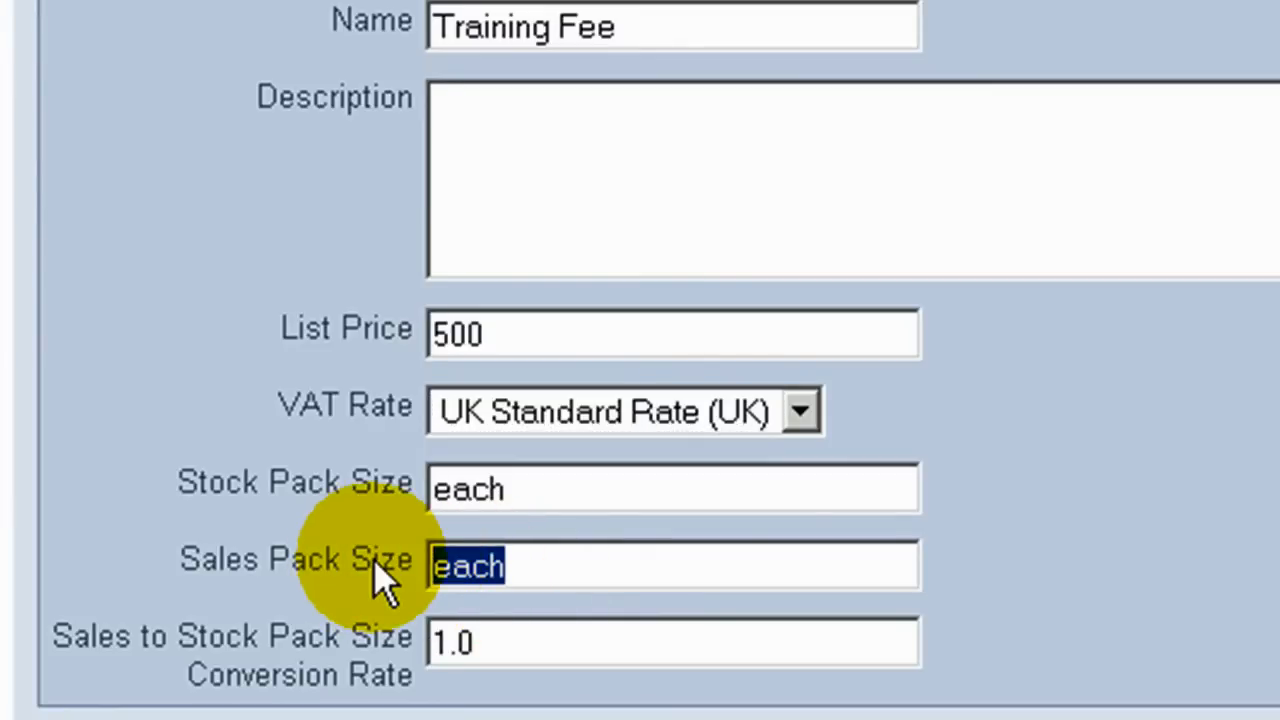
pyautogui.write('day')
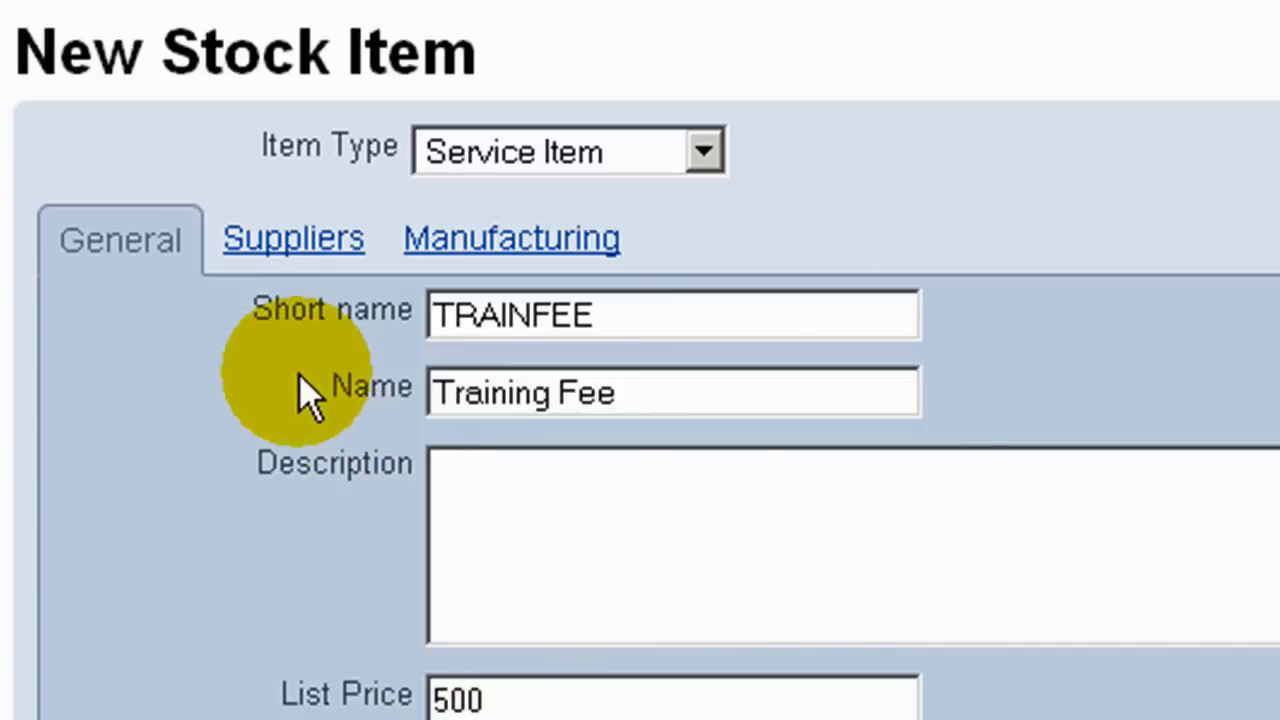
# Enter preferred supplier Slade & Co. with reference Full Training at Daty Rate, lead time 5, unit price 350 and pack size days, and create the item.
pyautogui.click(300, 265)
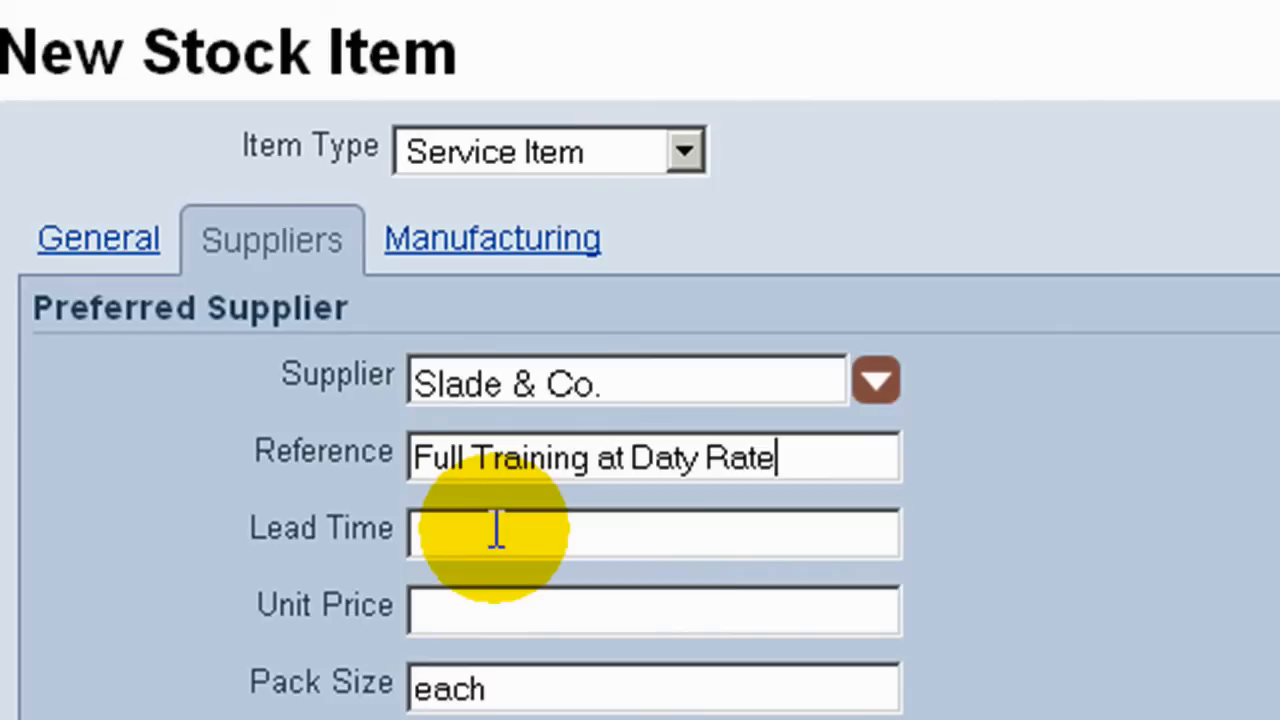
pyautogui.click(497, 530)
pyautogui.write('5')
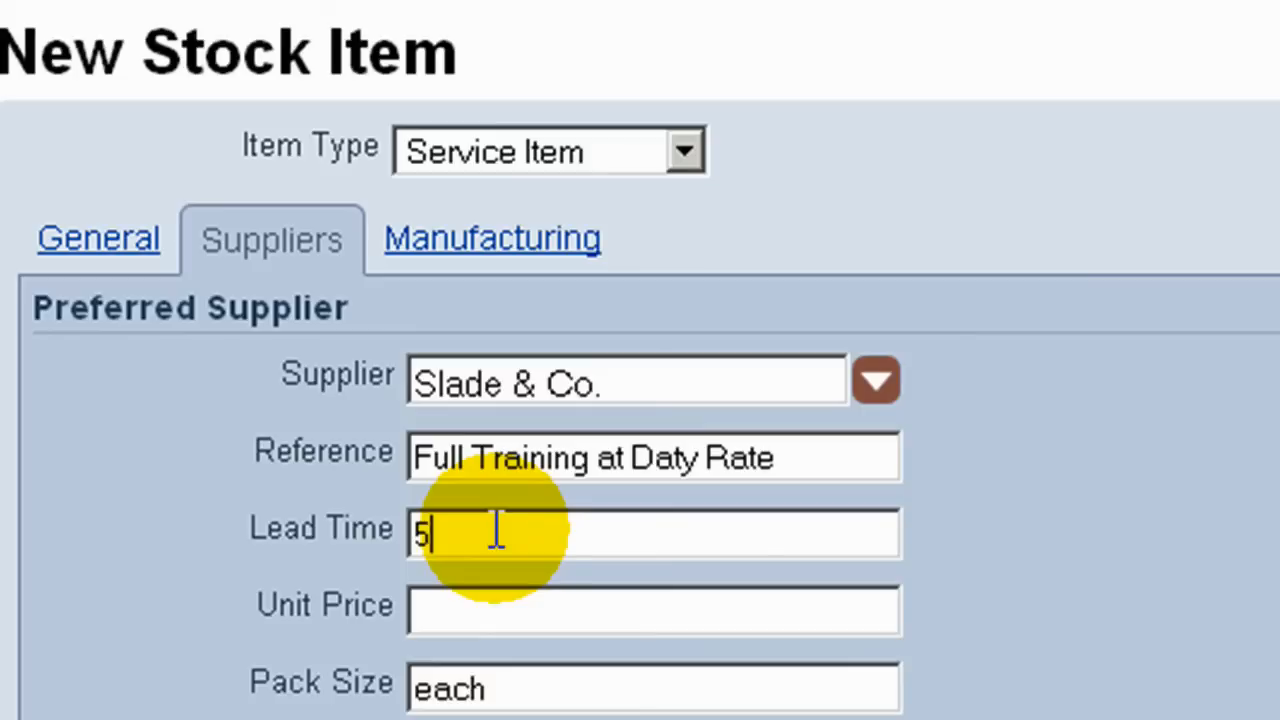
pyautogui.click(481, 607)
pyautogui.write('3500')
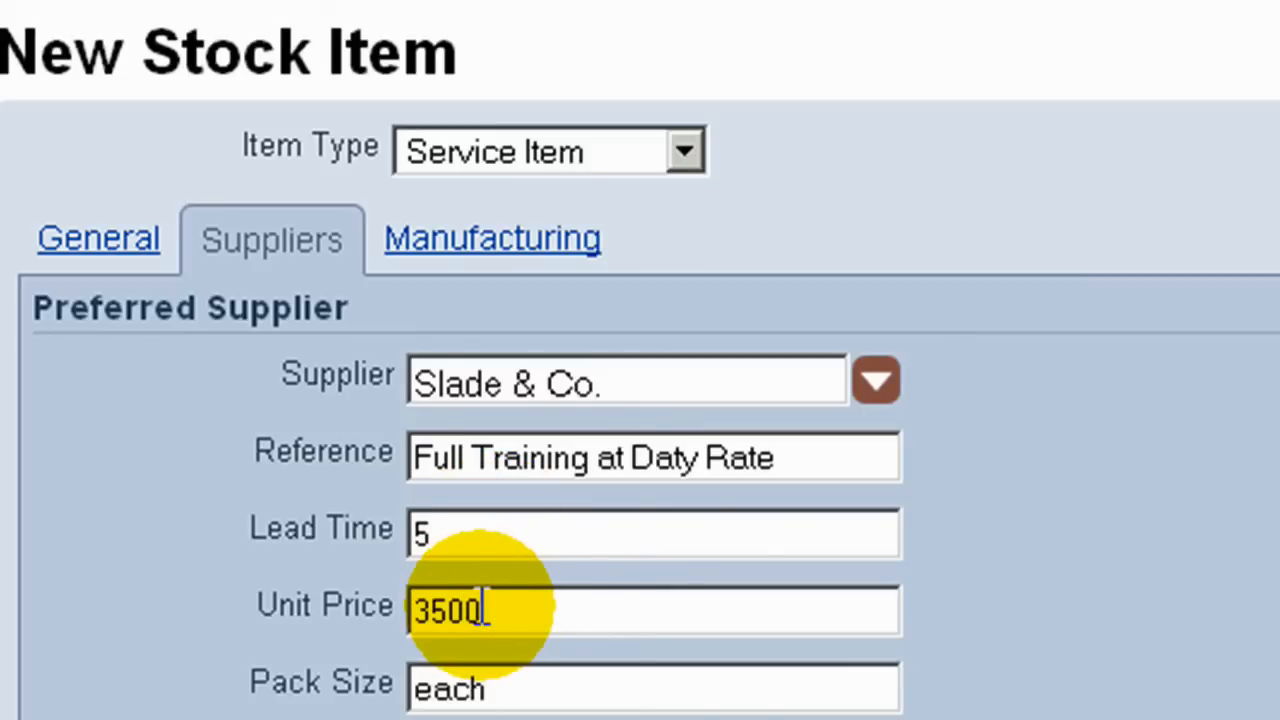
pyautogui.press('BackSpace')
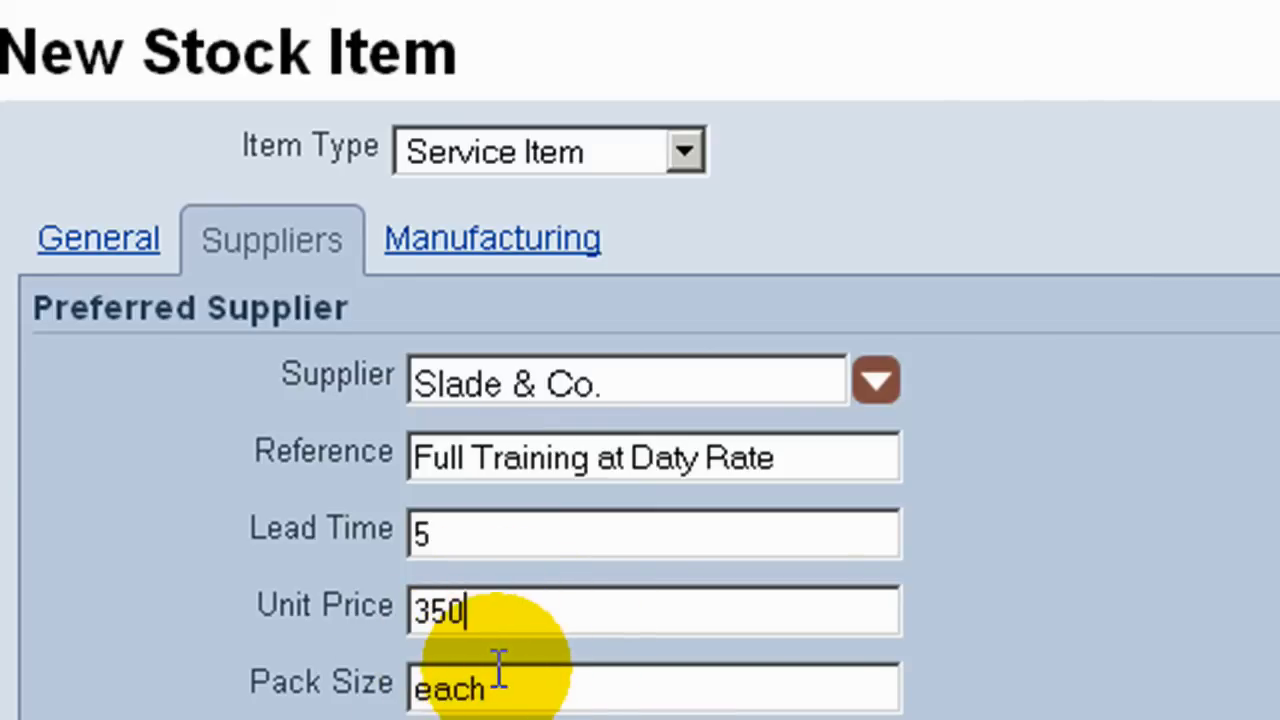
pyautogui.moveTo(500, 683); pyautogui.dragTo(360, 683)
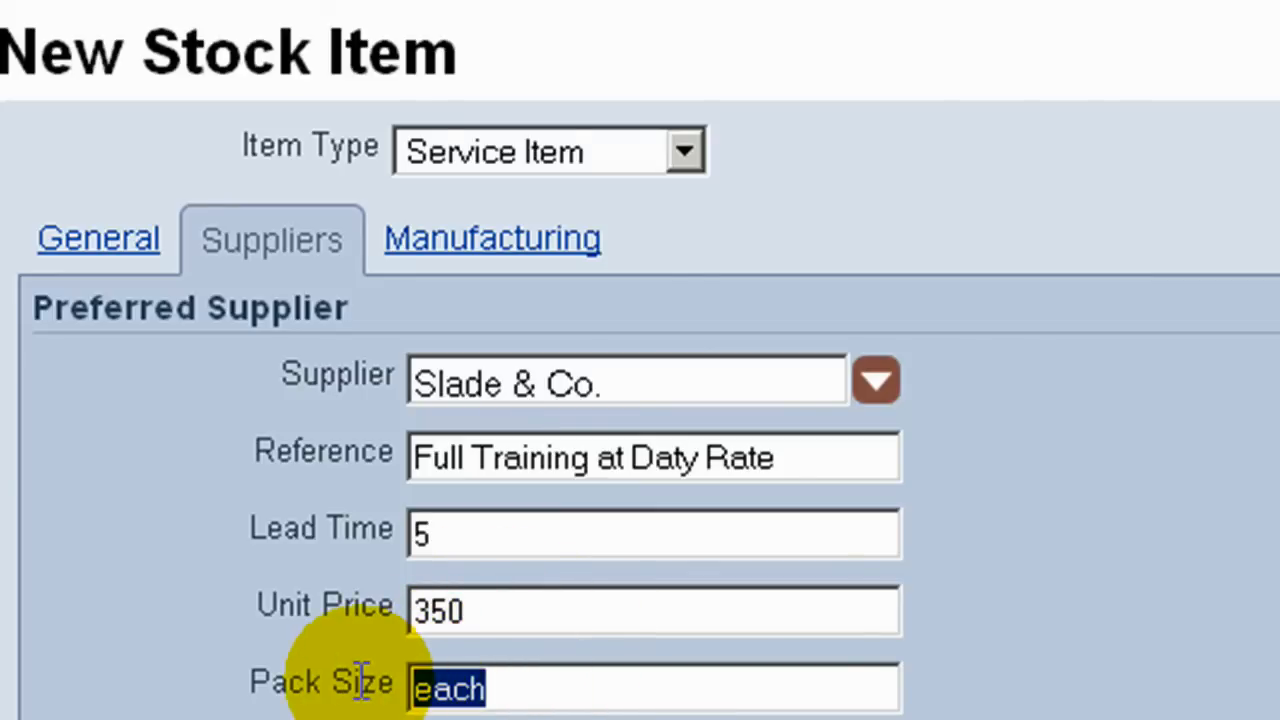
pyautogui.write('days')
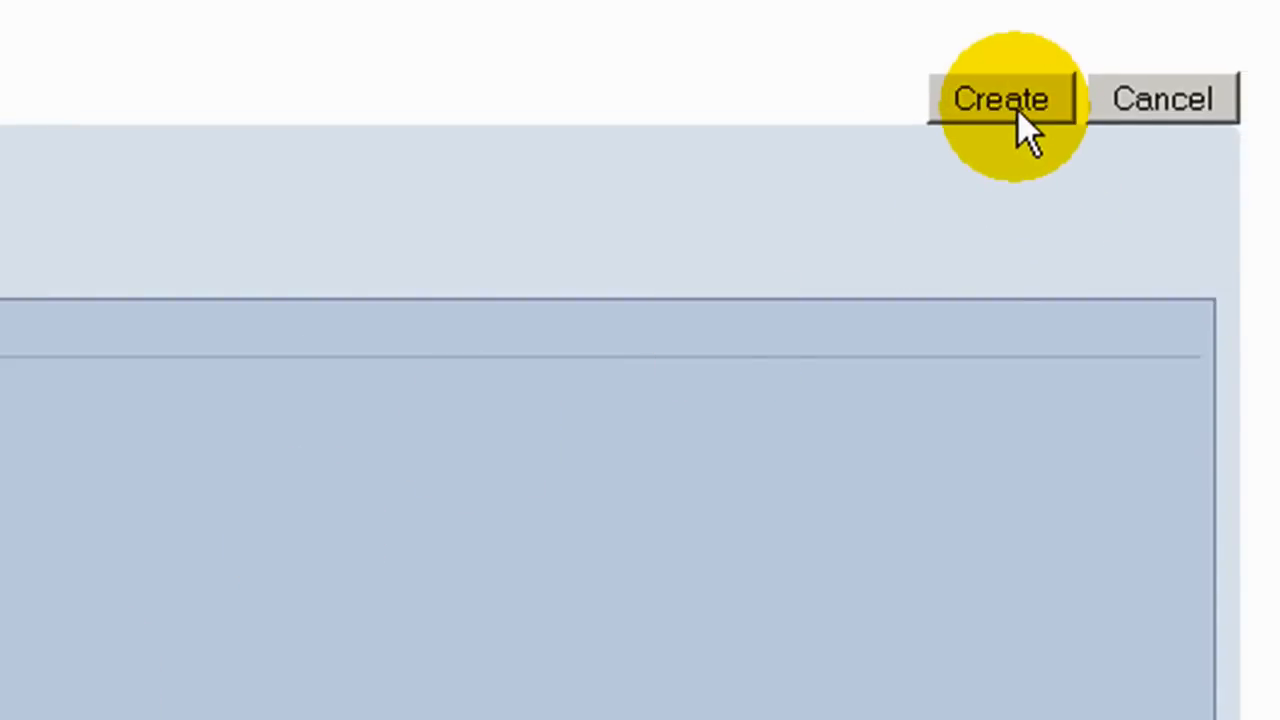
pyautogui.click(1012, 105)
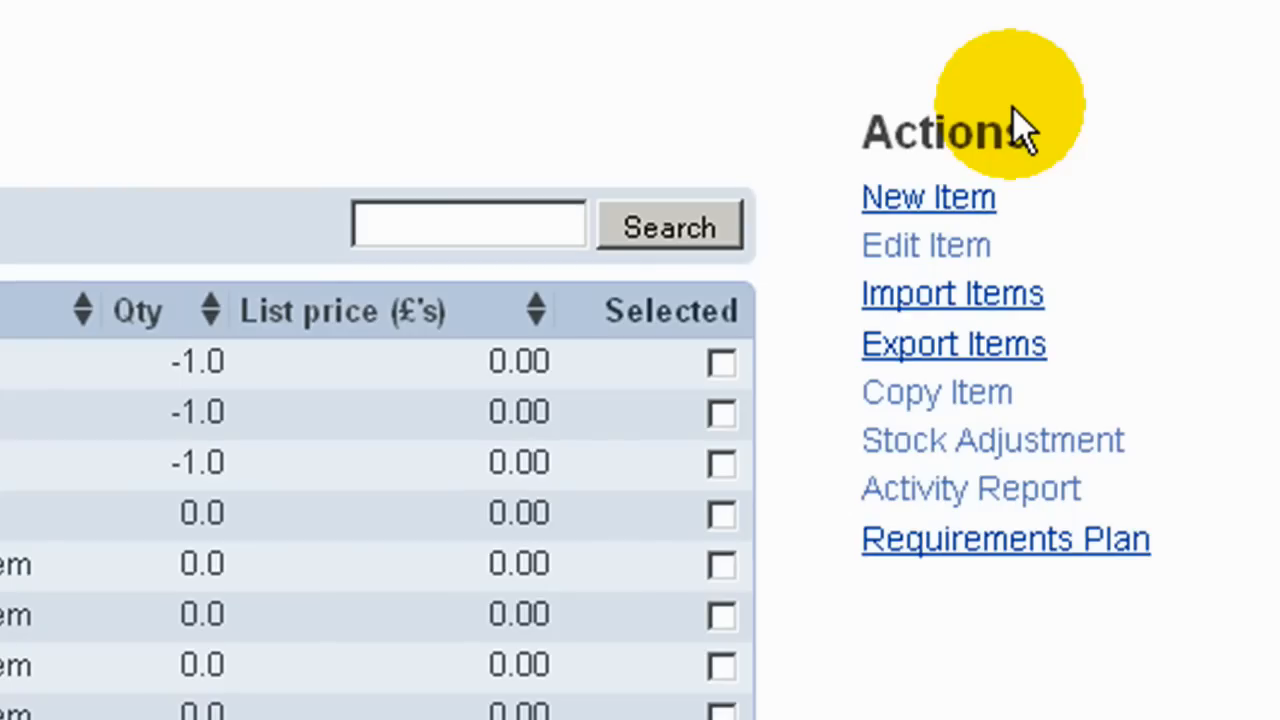
# Search the stock and order items by name for "train".
pyautogui.click(506, 229)
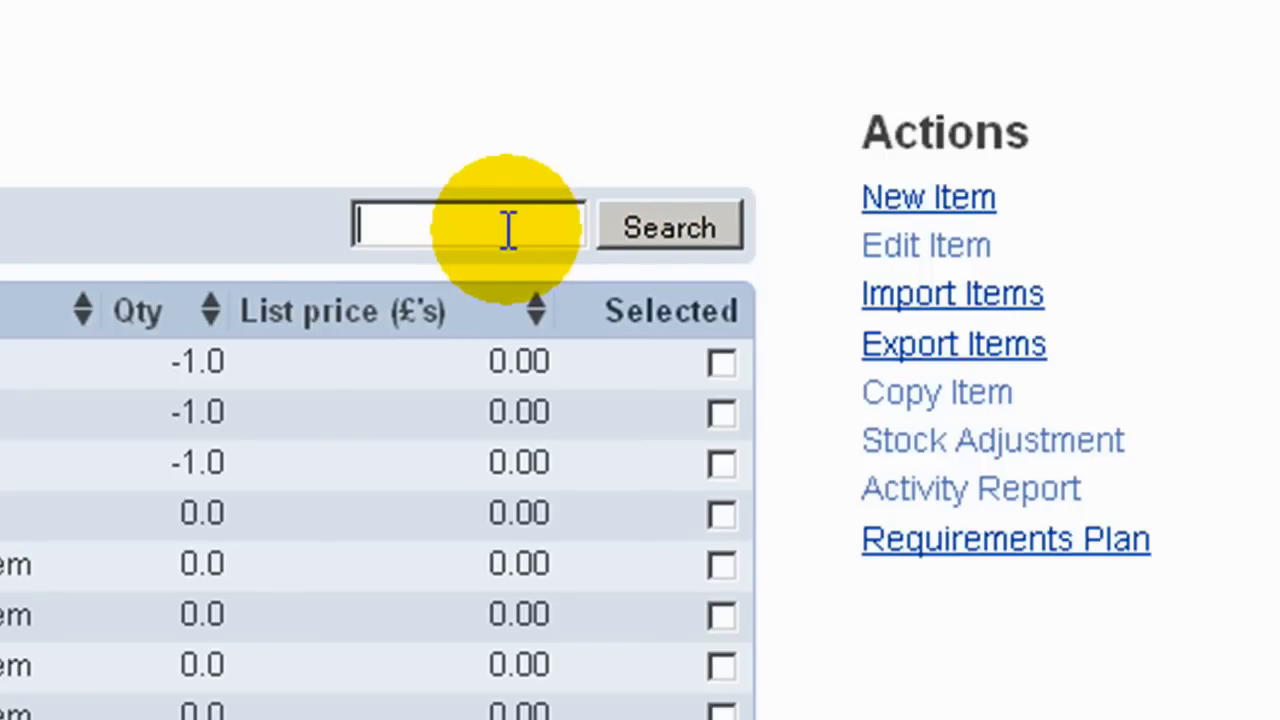
pyautogui.write('train')
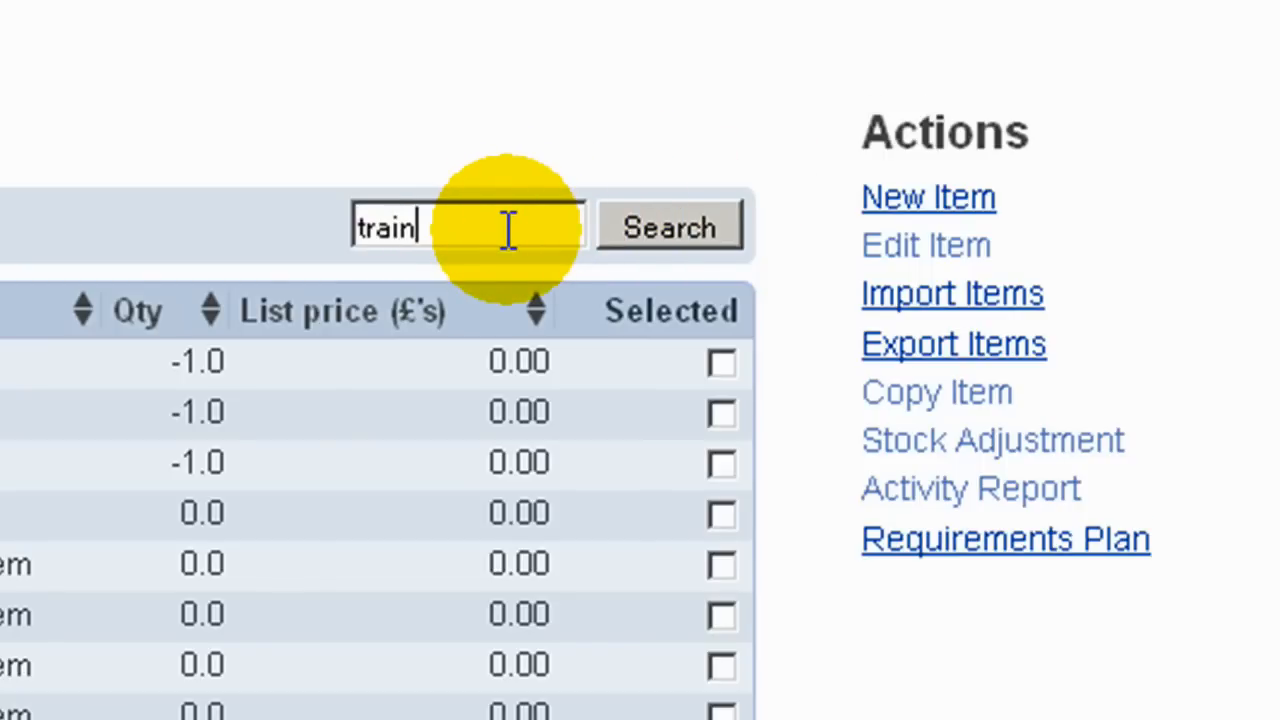
pyautogui.click(684, 226)
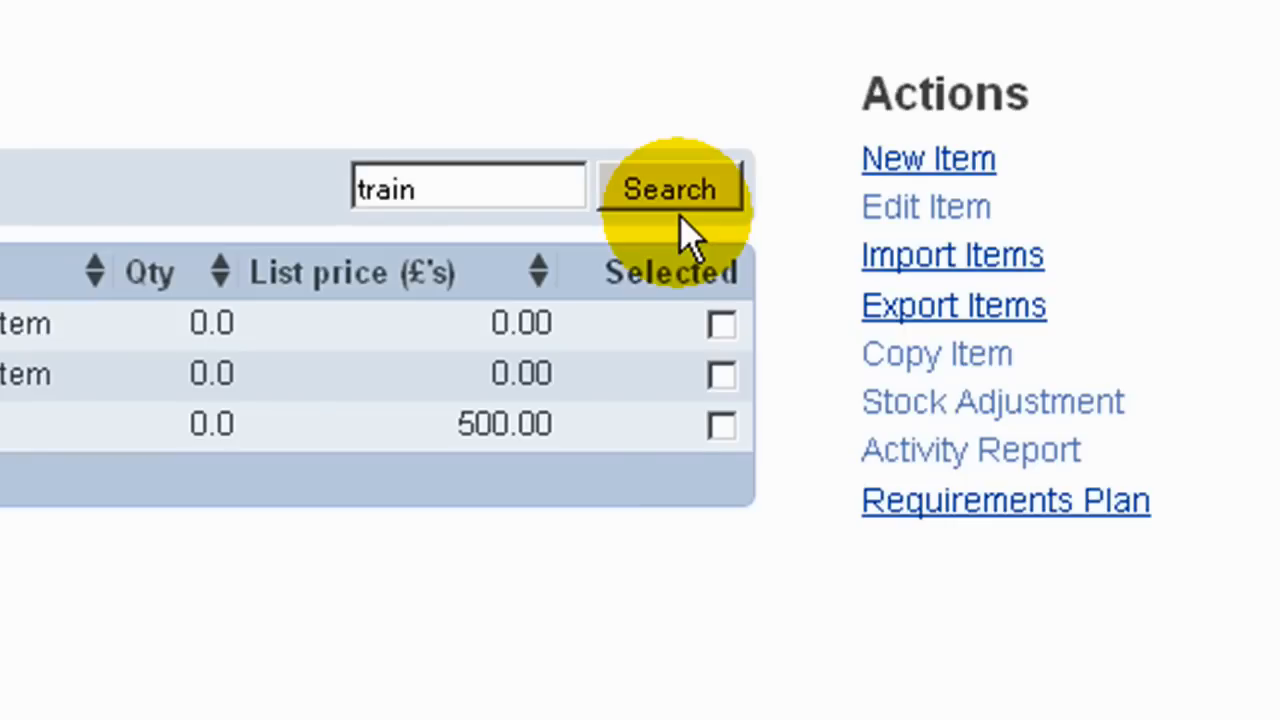
# Open the Training Fee item for editing, review its supplier details and save the item.
pyautogui.click(724, 432)
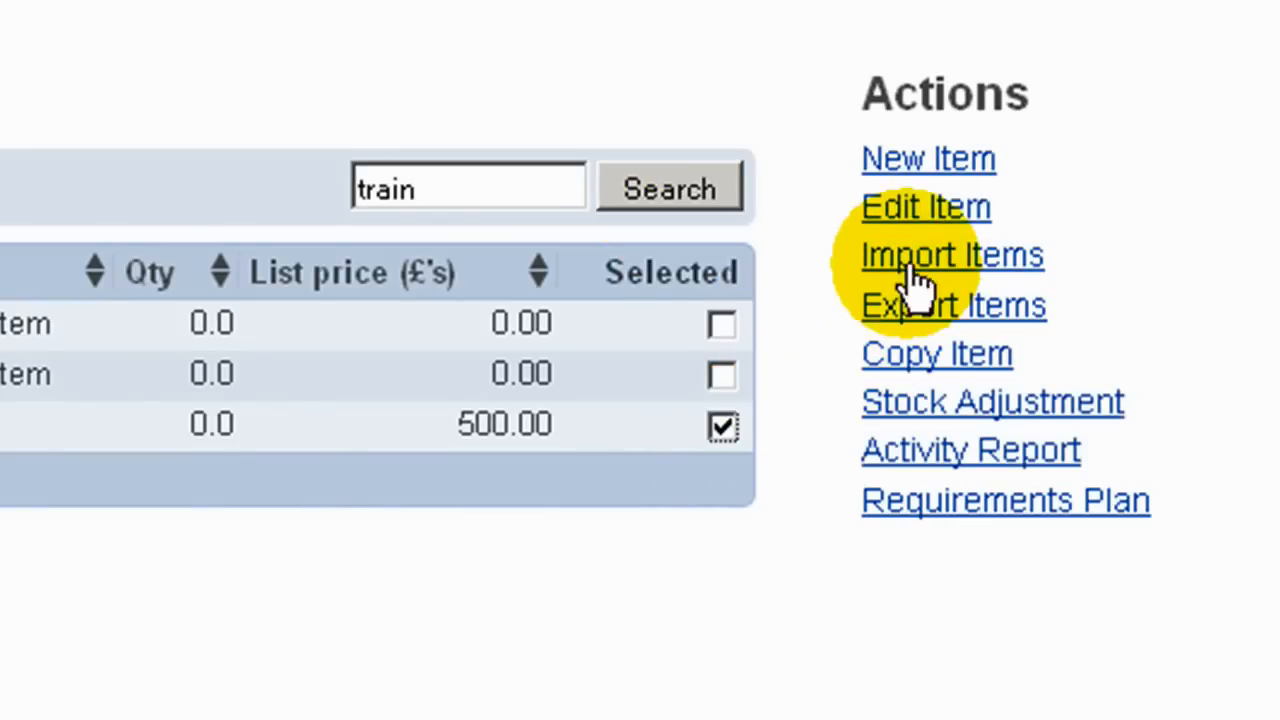
pyautogui.click(940, 196)
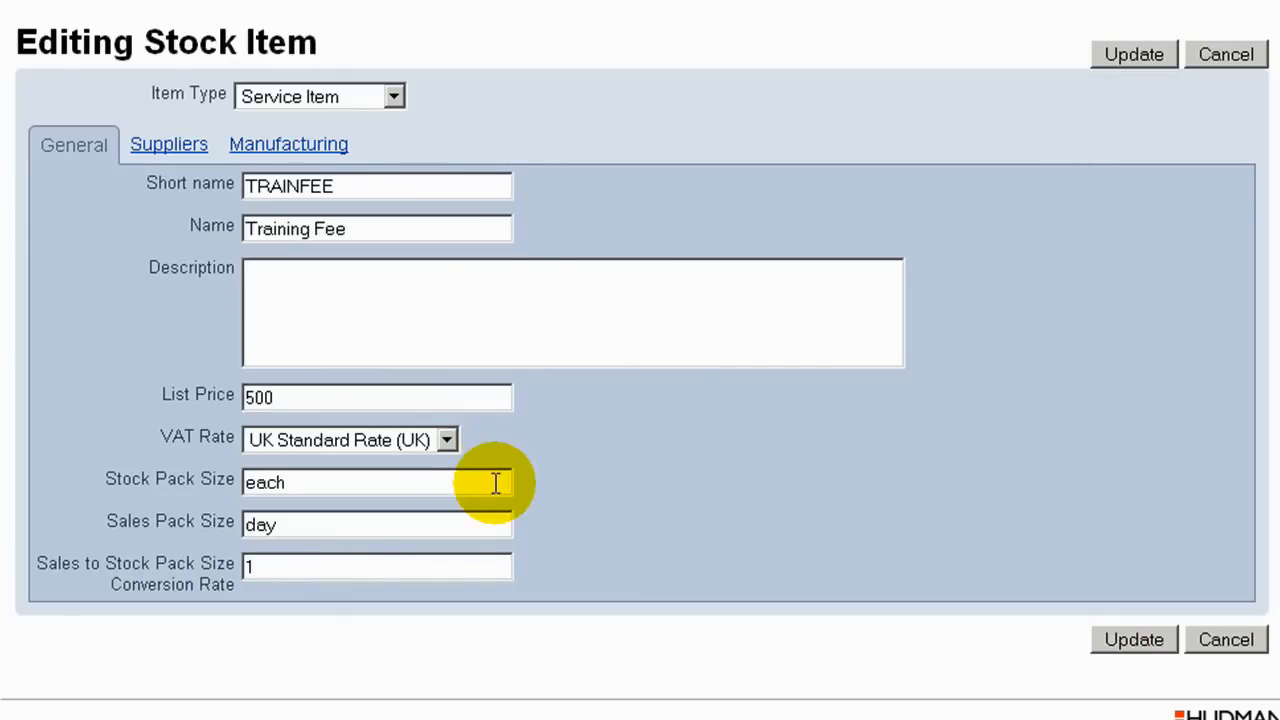
pyautogui.click(176, 146)
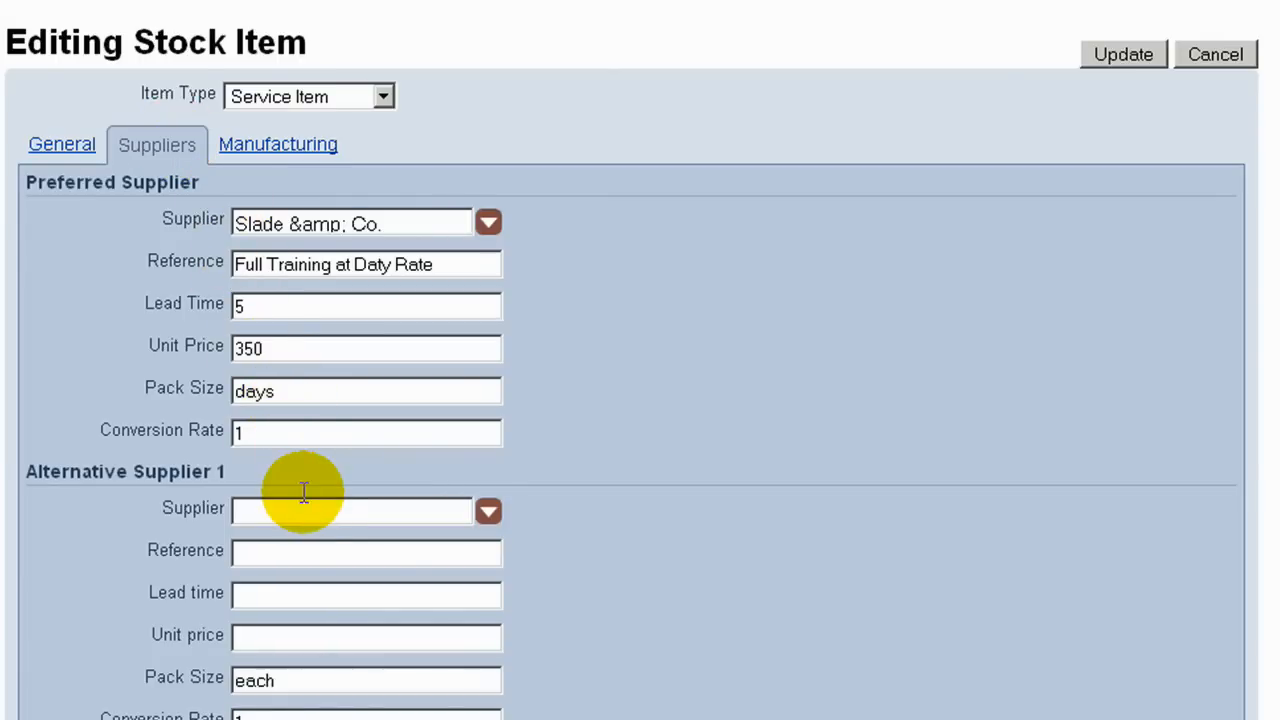
pyautogui.click(1123, 57)
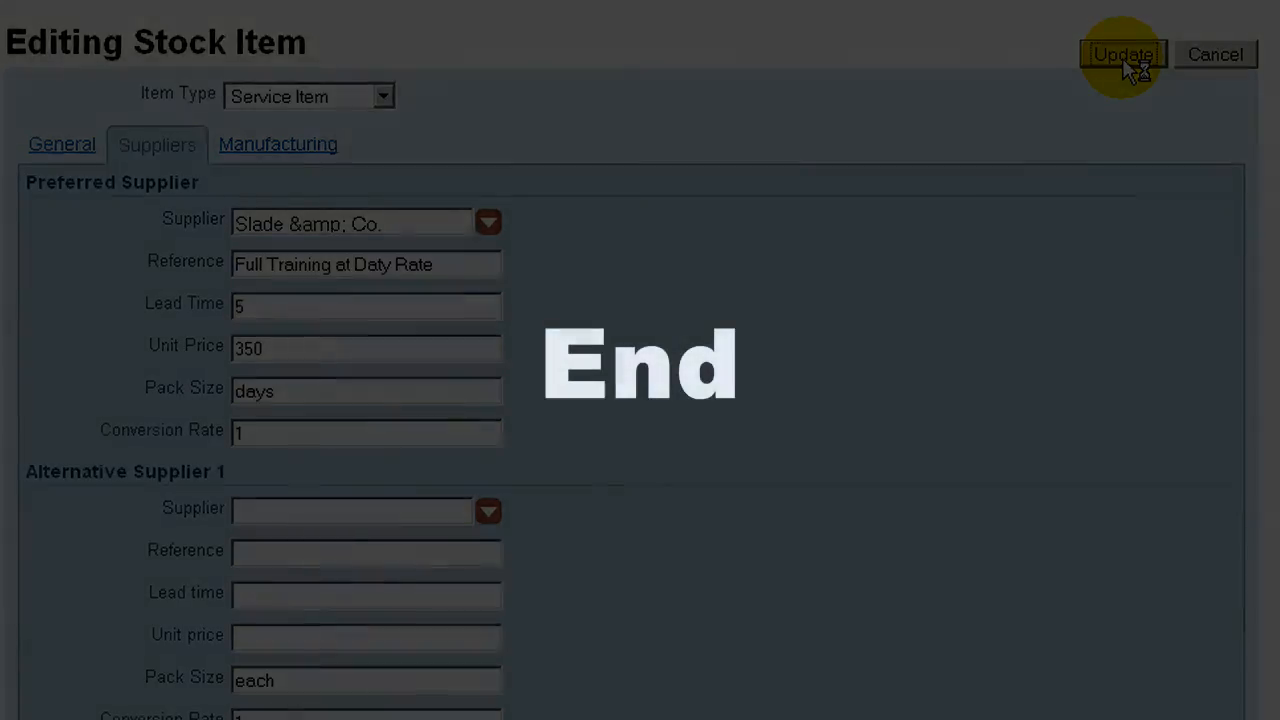